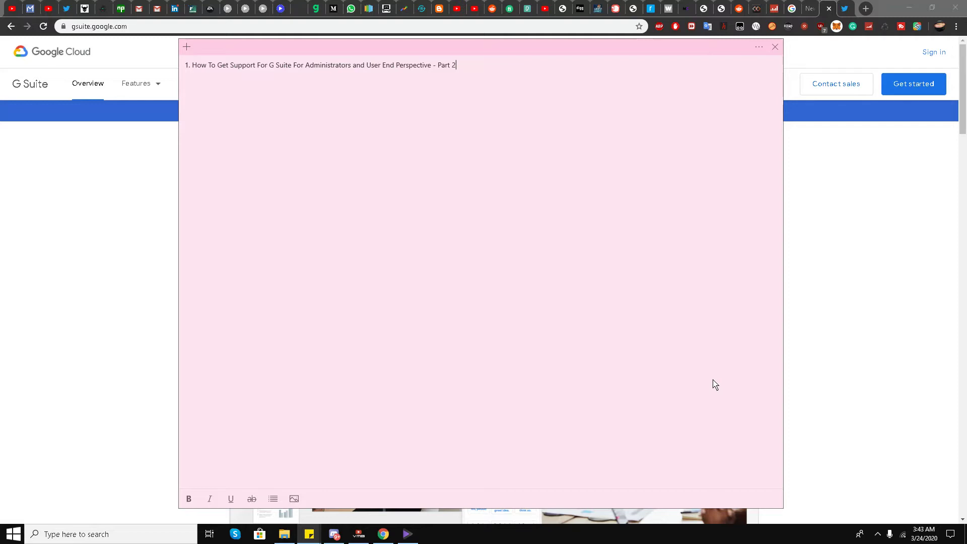
Look through the G Suite overview page down to its business benefits, and bring up the note with the support topic
click(131, 283)
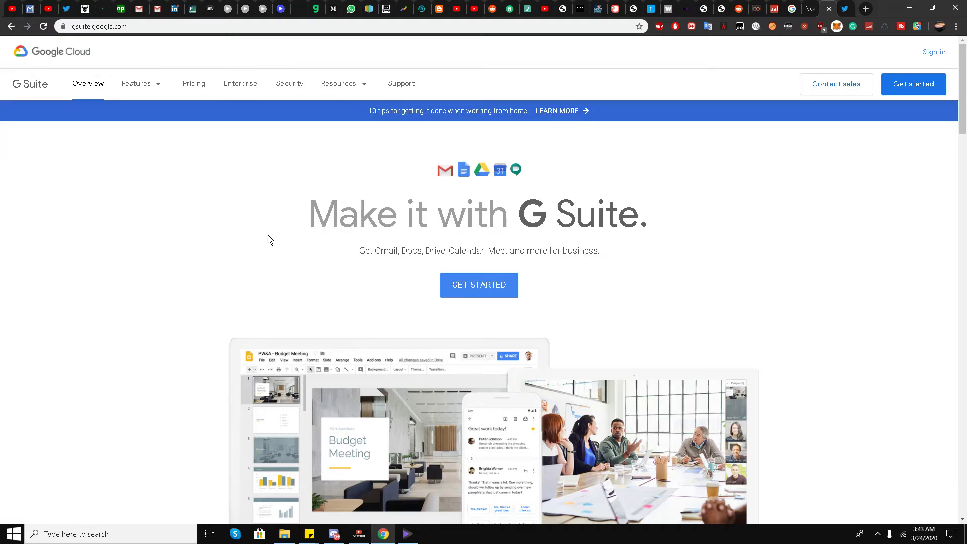
scroll(270, 240, down, 1)
scroll(281, 228, up, 1)
scroll(283, 227, down, 7)
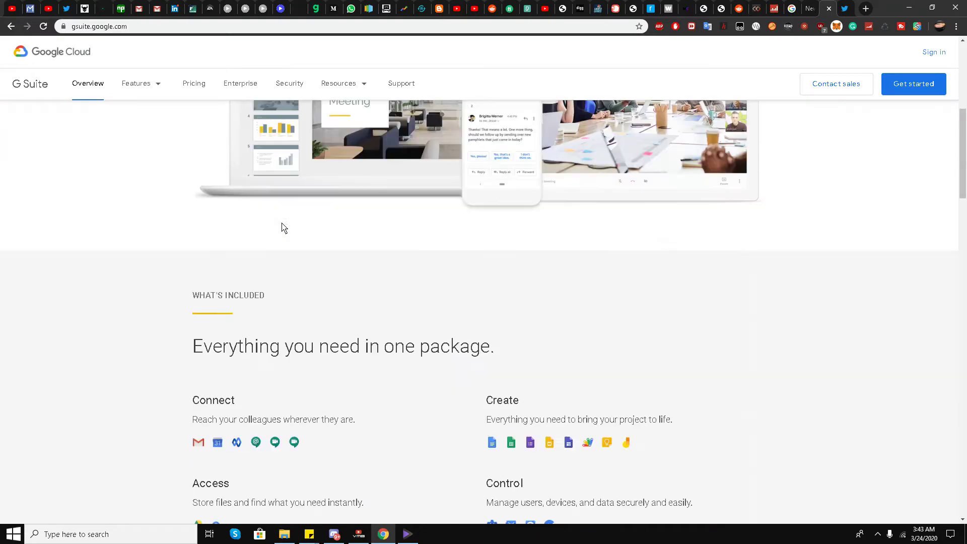
scroll(312, 423, down, 9)
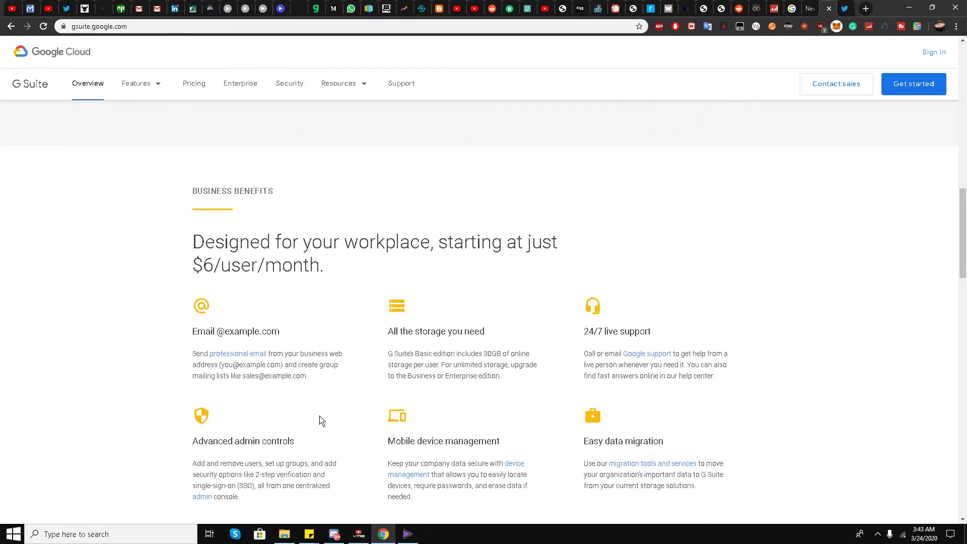
scroll(335, 365, down, 3)
scroll(334, 365, up, 2)
scroll(334, 364, down, 2)
scroll(339, 365, up, 2)
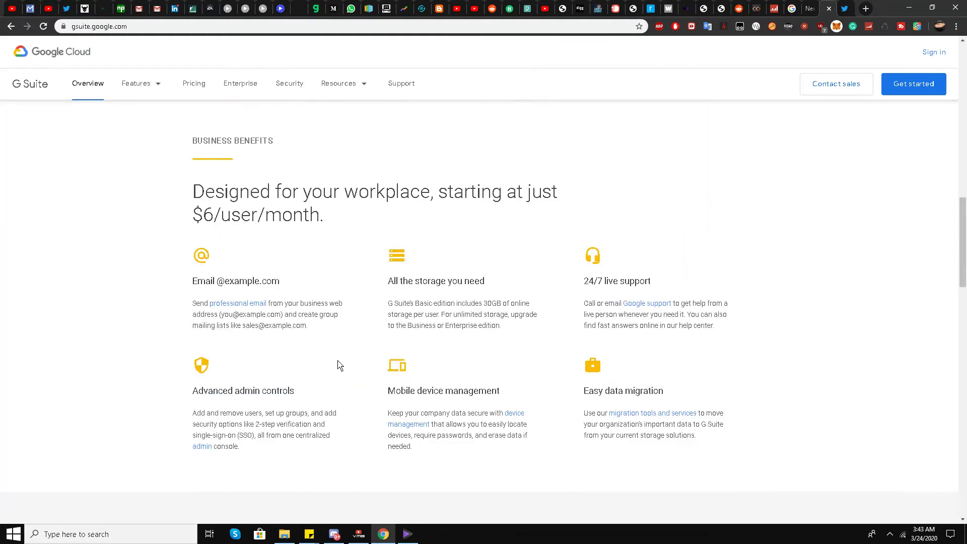
scroll(337, 353, up, 1)
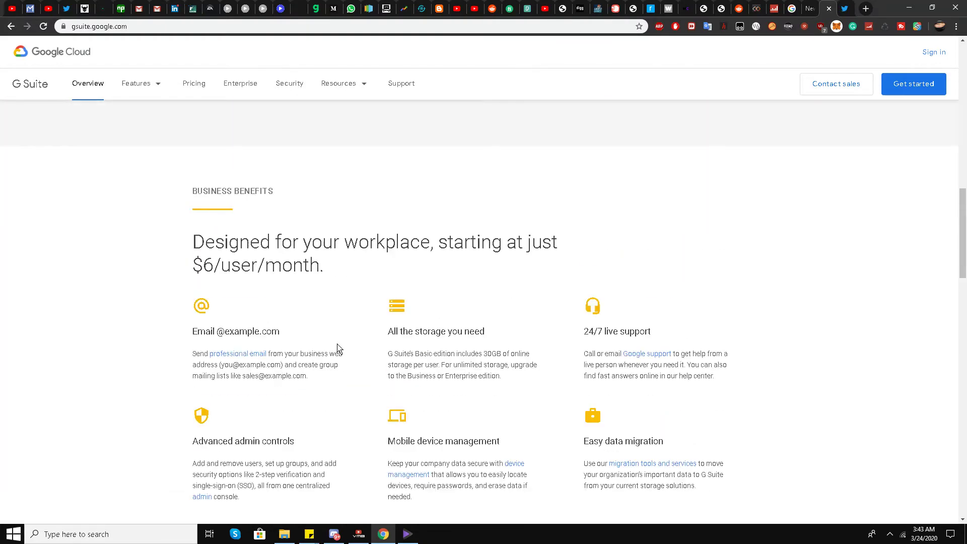
click(166, 27)
click(364, 291)
scroll(322, 221, down, 2)
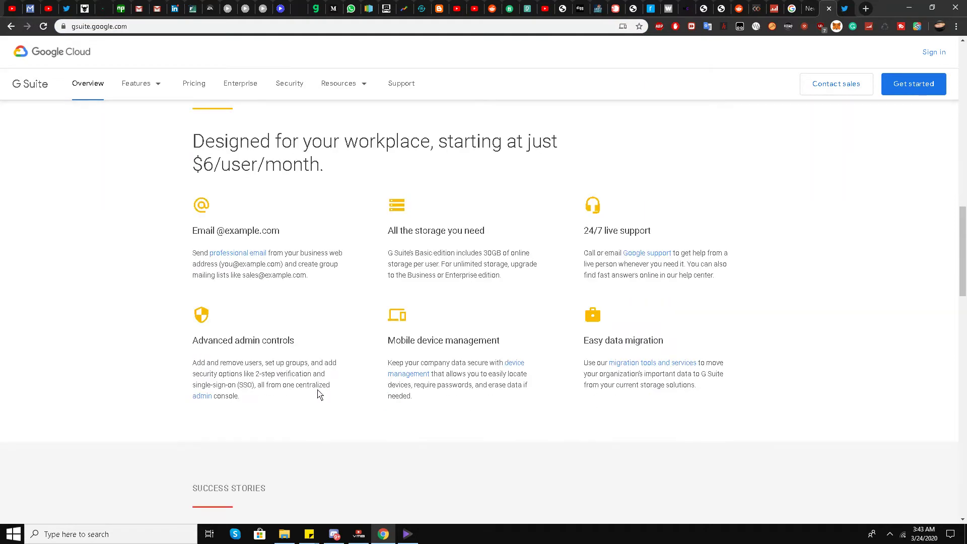
mouse_move(310, 534)
click(337, 469)
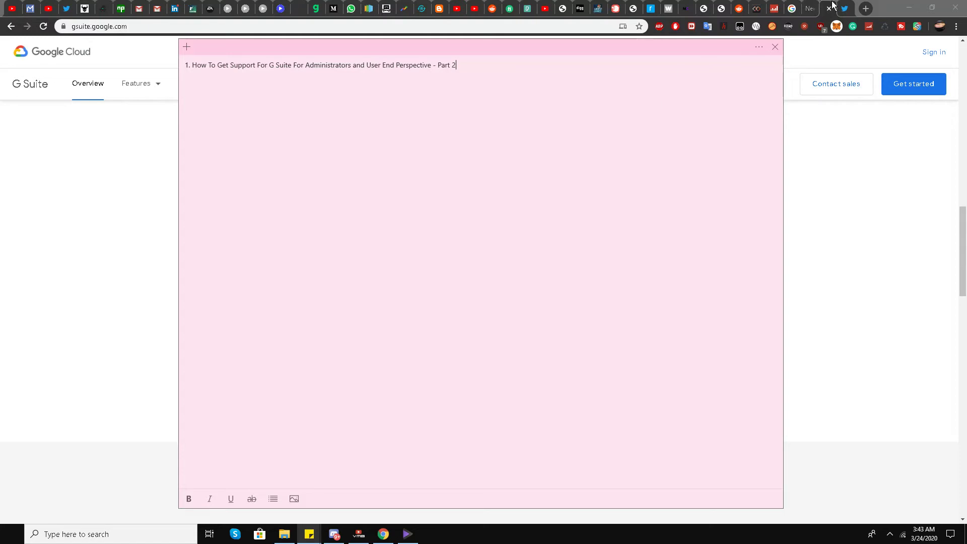
Switch to the G Suite profile on Twitter and examine its details, recent tweets and replies listing
click(845, 8)
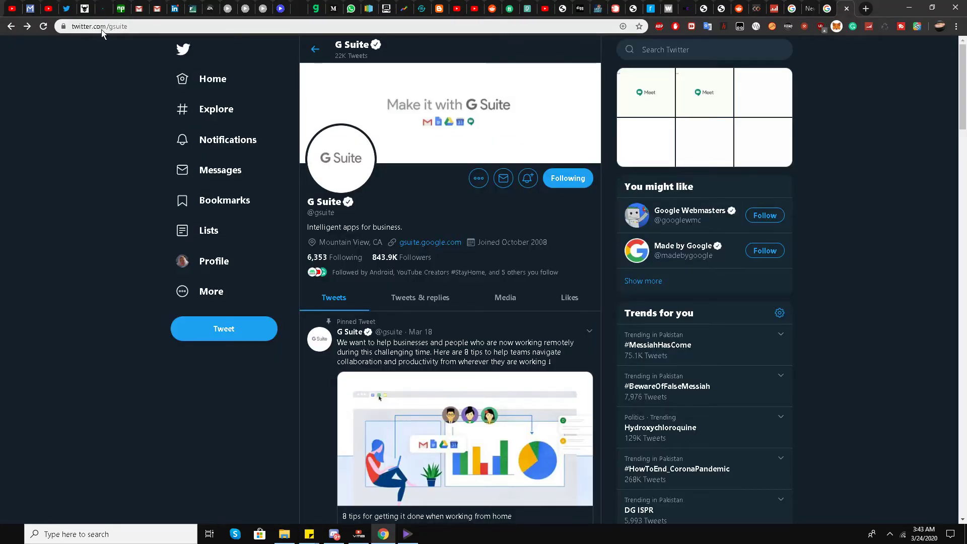
scroll(260, 253, down, 2)
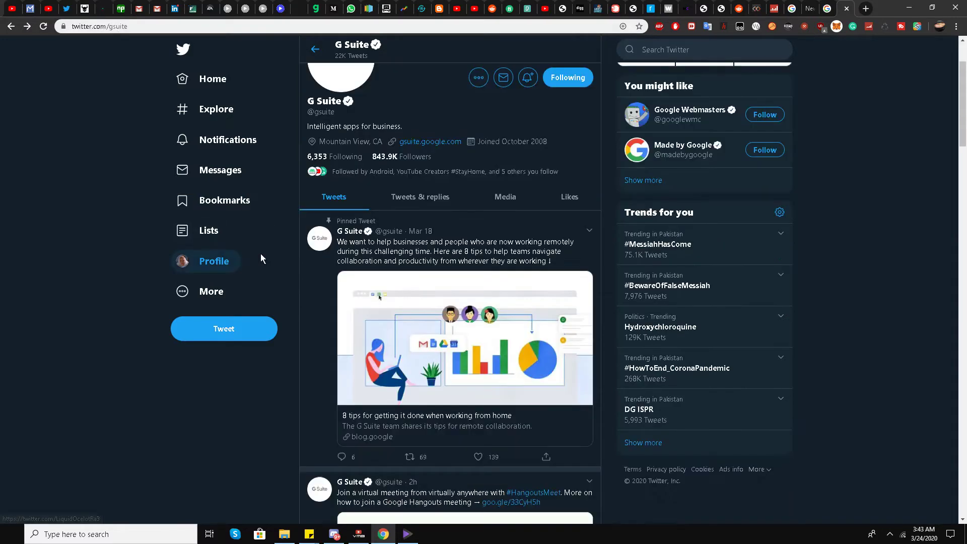
scroll(261, 247, up, 1)
scroll(261, 250, down, 2)
scroll(261, 251, up, 2)
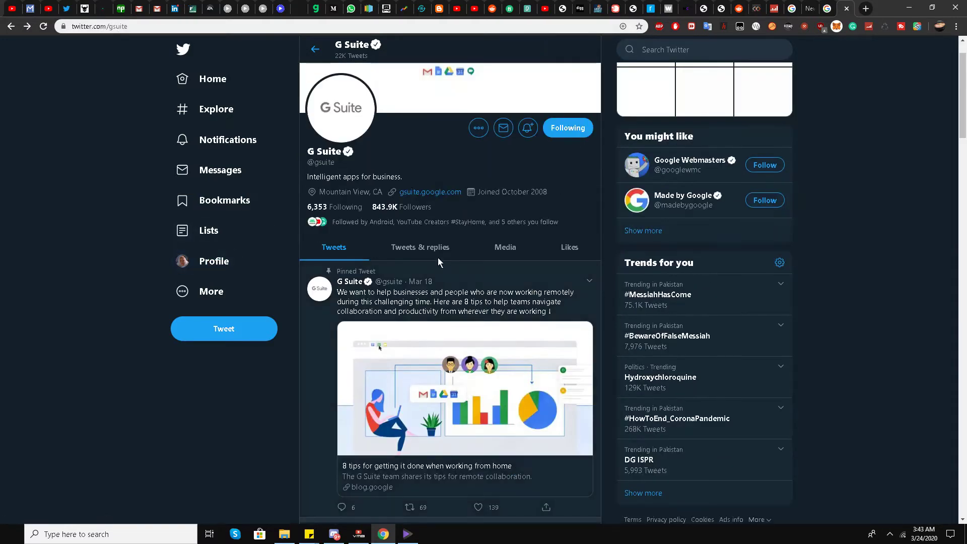
scroll(209, 260, down, 3)
scroll(319, 262, up, 3)
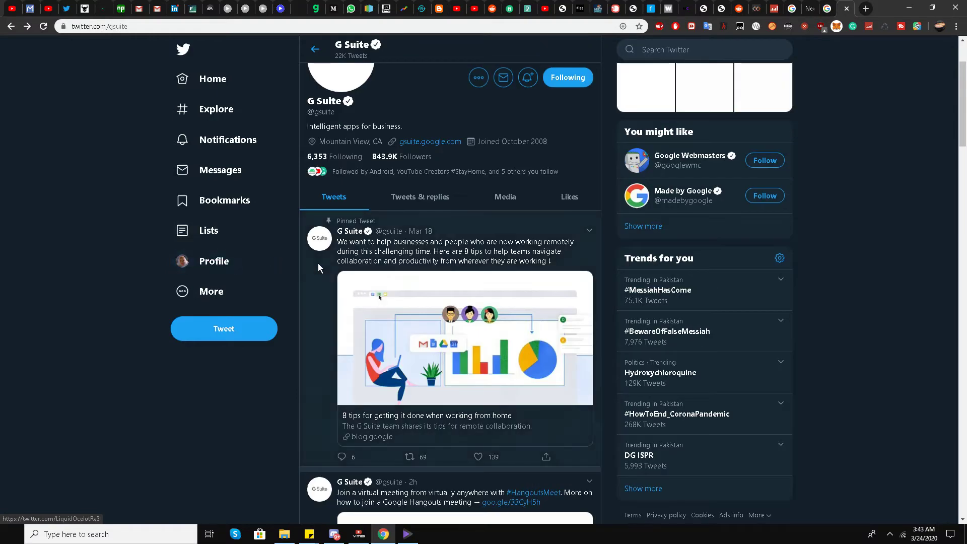
scroll(324, 266, down, 3)
scroll(323, 272, up, 4)
scroll(299, 258, down, 2)
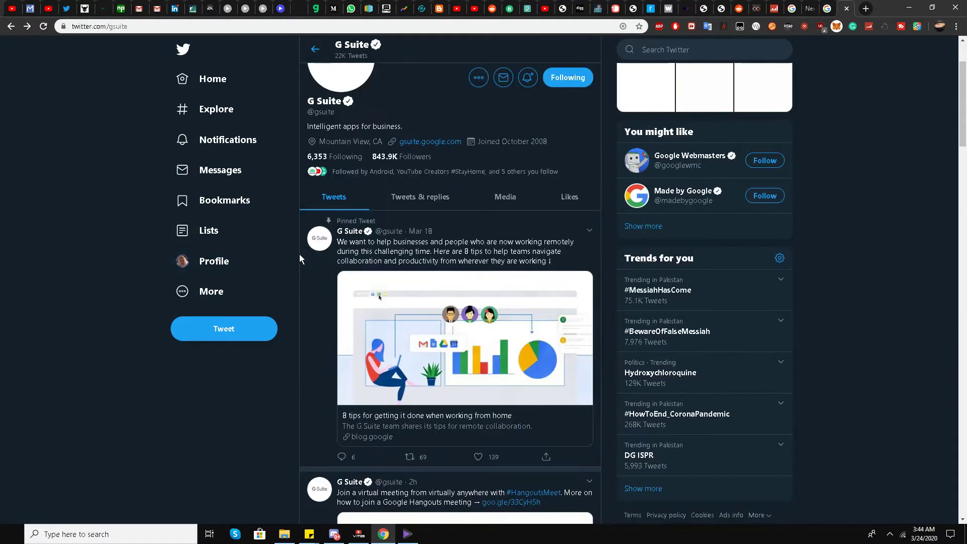
scroll(299, 258, down, 6)
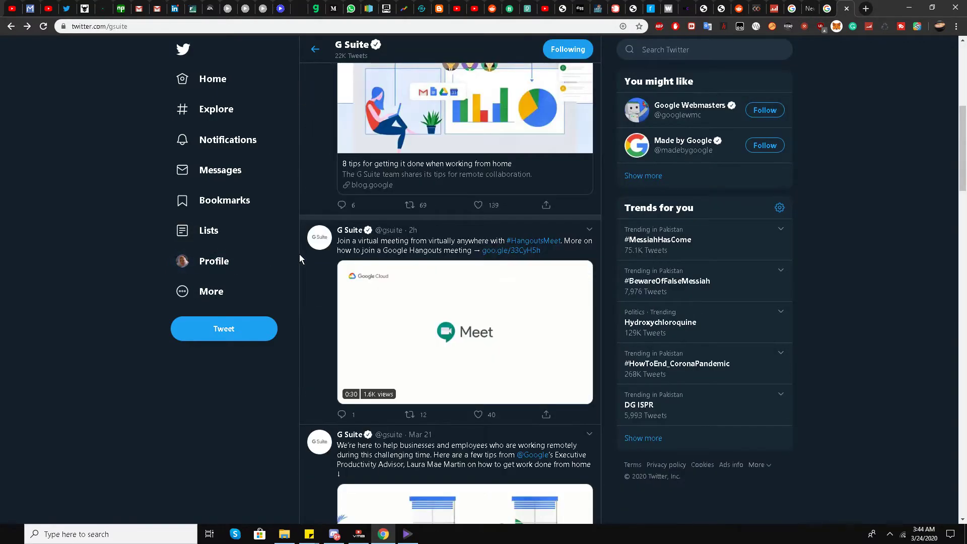
scroll(299, 257, up, 3)
scroll(302, 251, up, 2)
scroll(305, 244, up, 3)
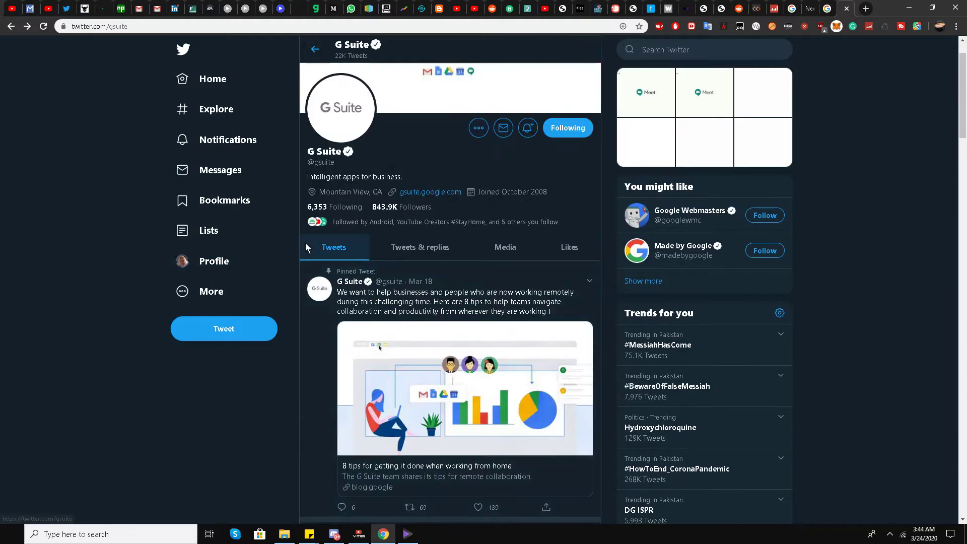
scroll(393, 222, down, 2)
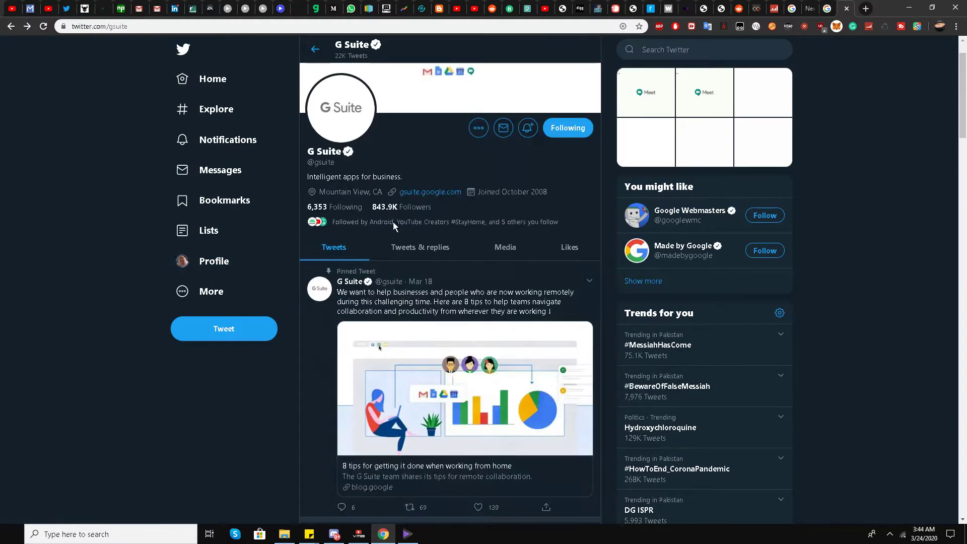
scroll(348, 239, down, 2)
scroll(339, 244, up, 2)
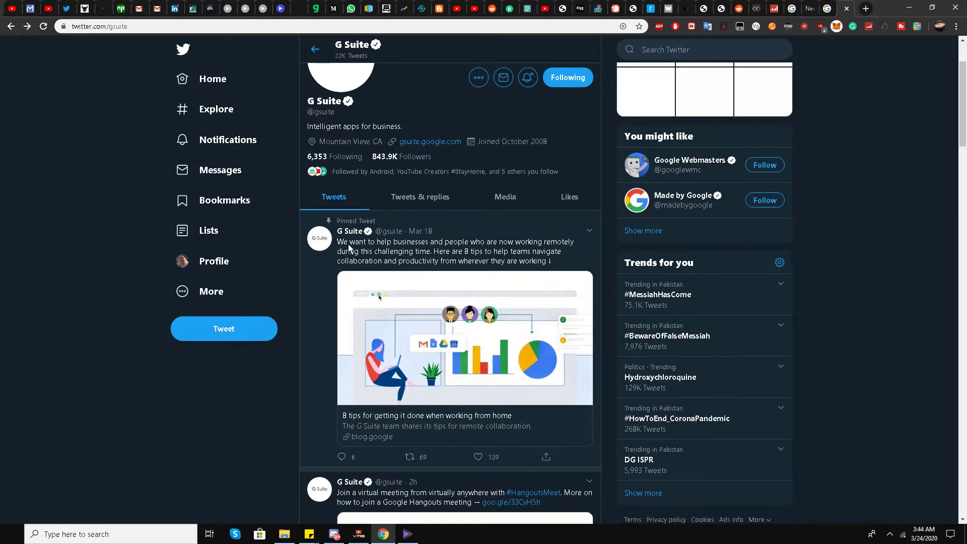
scroll(349, 247, down, 1)
scroll(348, 247, up, 1)
click(443, 198)
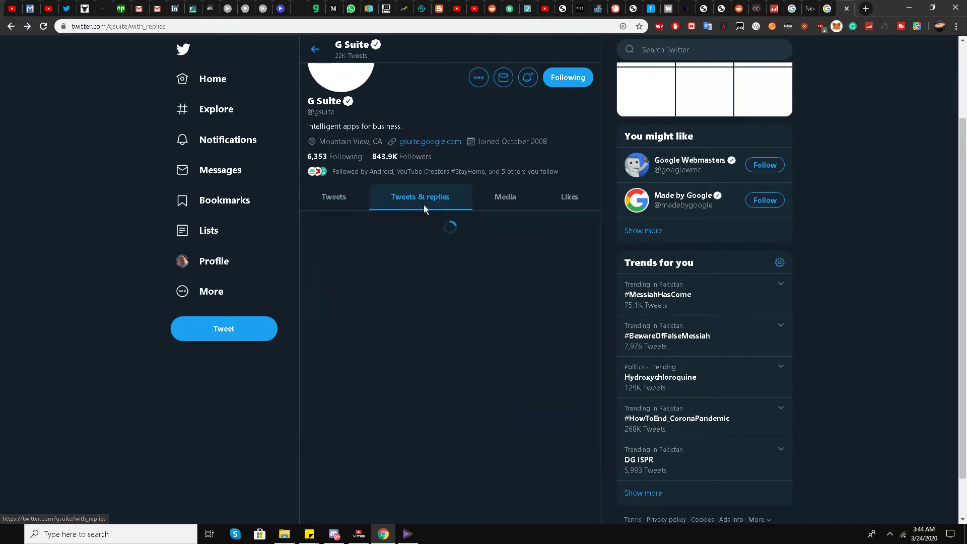
click(350, 201)
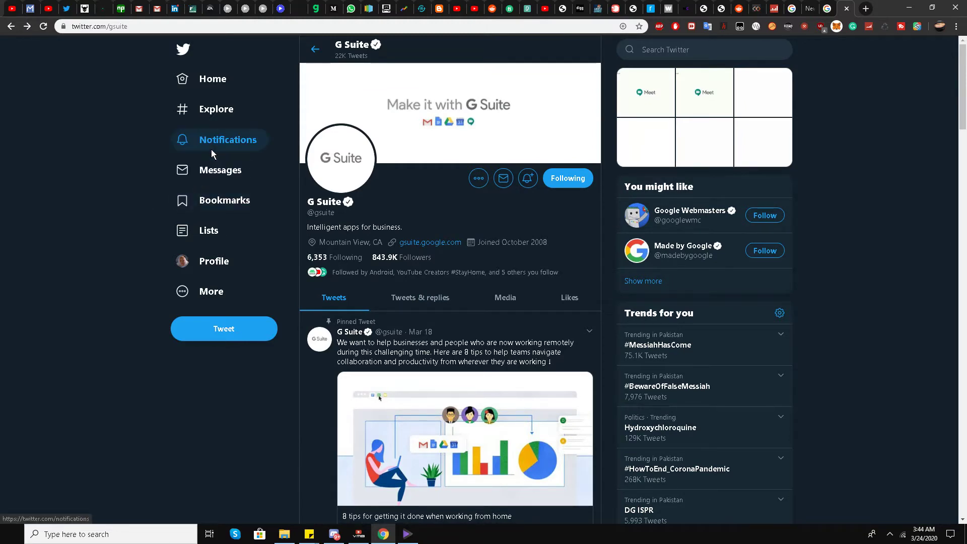
scroll(503, 222, down, 3)
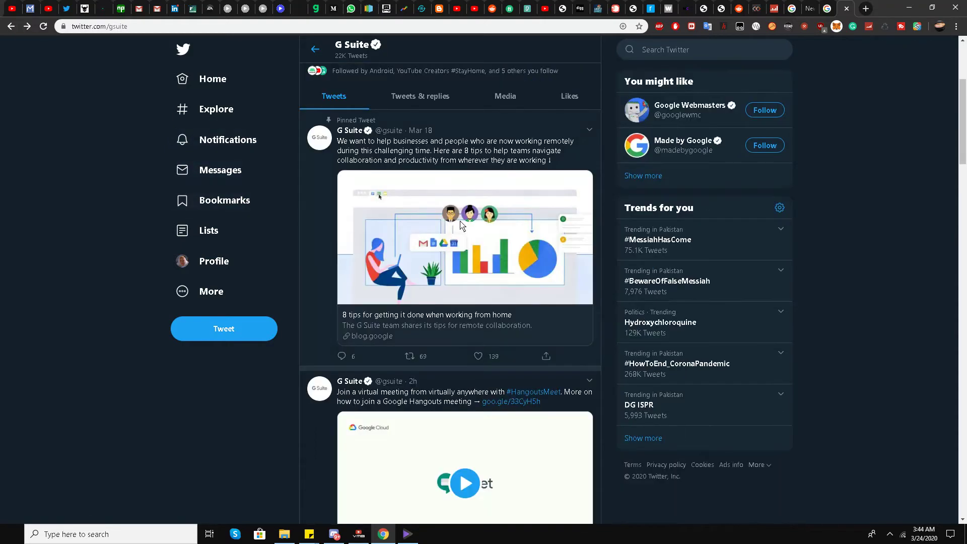
scroll(332, 282, up, 1)
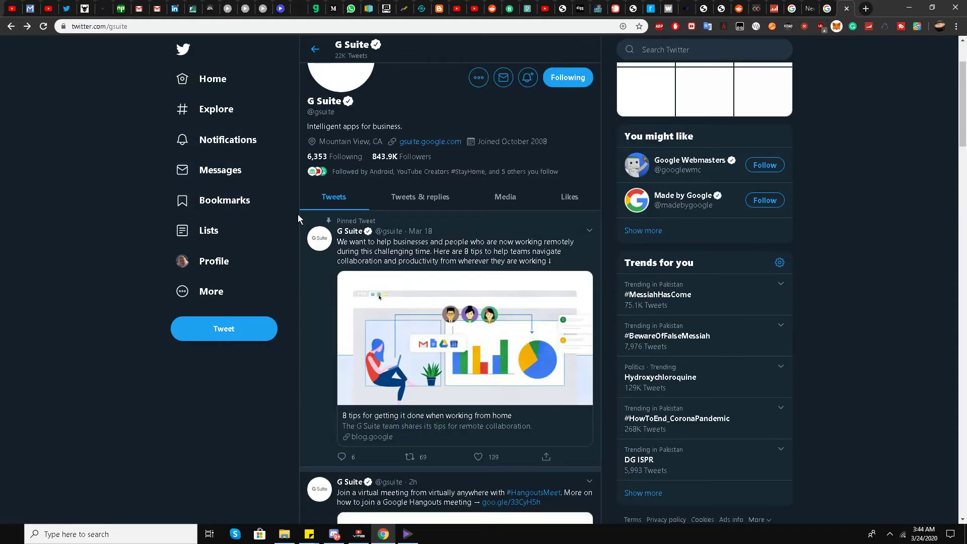
click(230, 330)
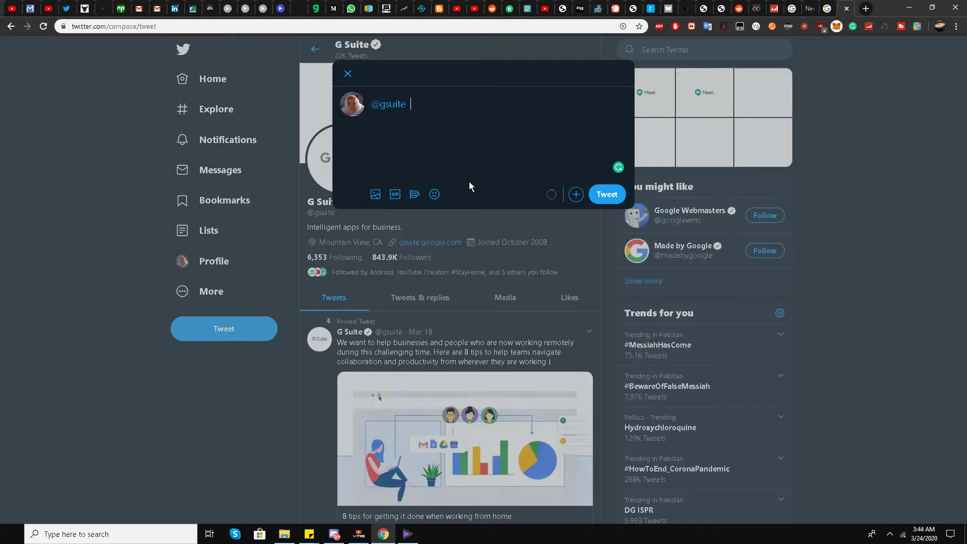
text(I need to)
text( get a tr)
text(a)
key(BackSpace)
key(BackSpace)
key(BackSpace)
key(BackSpace)
key(BackSpace)
key(BackSpace)
key(BackSpace)
key(BackSpace)
key(BackSpace)
key(BackSpace)
key(BackSpace)
key(BackSpace)
key(BackSpace)
key(BackSpace)
key(BackSpace)
key(BackSpace)
key(BackSpace)
key(BackSpace)
key(BackSpace)
key(BackSpace)
text(is there i)
key(BackSpace)
text(a trial version available for g)
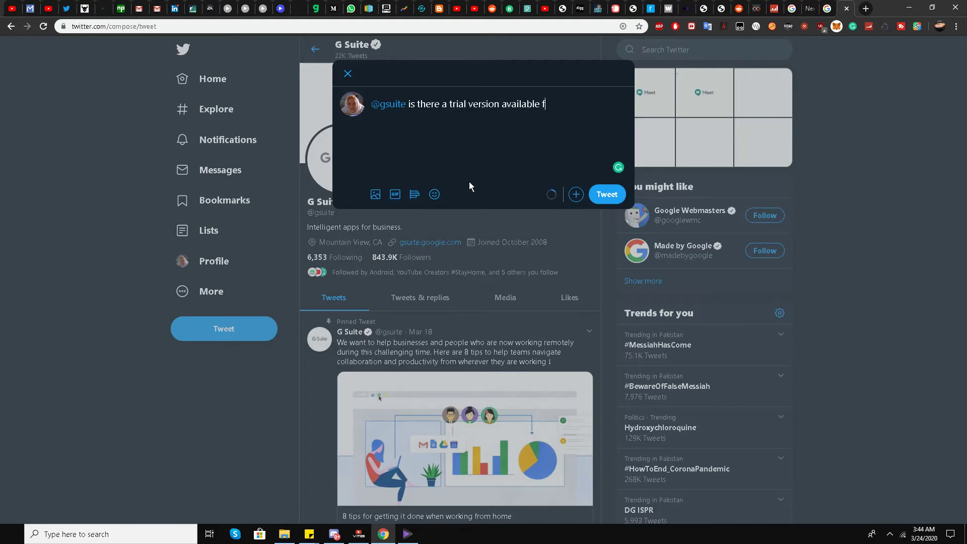
text( Suite pls help)
click(618, 196)
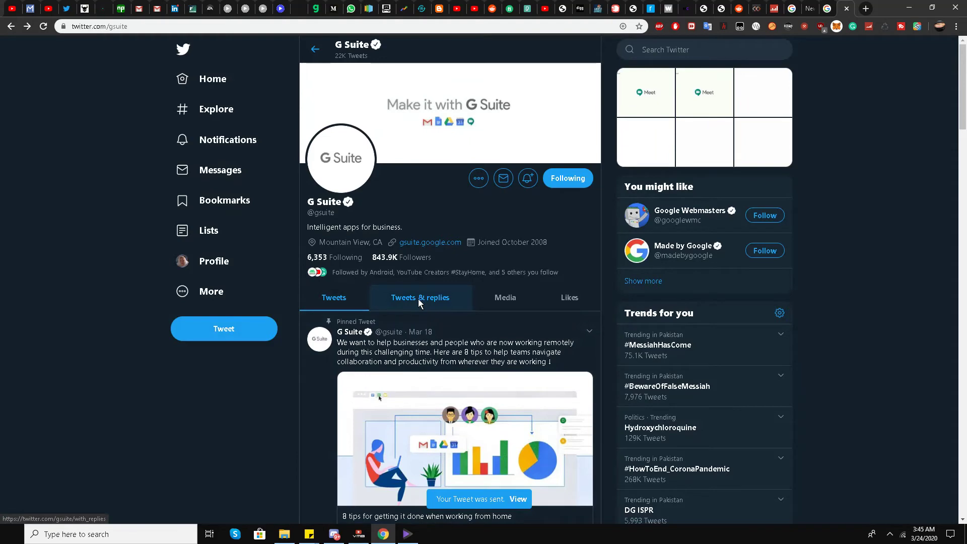
Show the G Suite profile's tweets and replies and look for customer questions it has answered
click(418, 298)
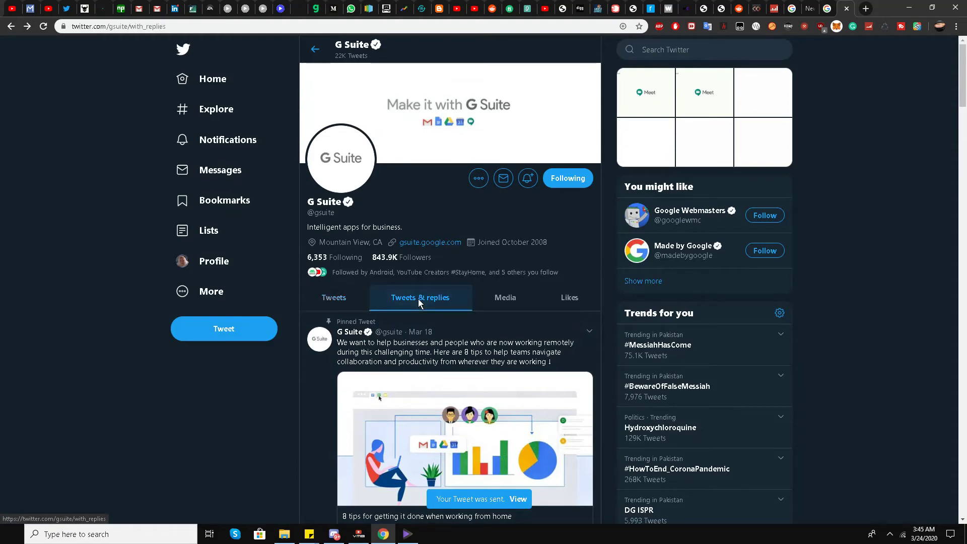
scroll(415, 292, down, 1)
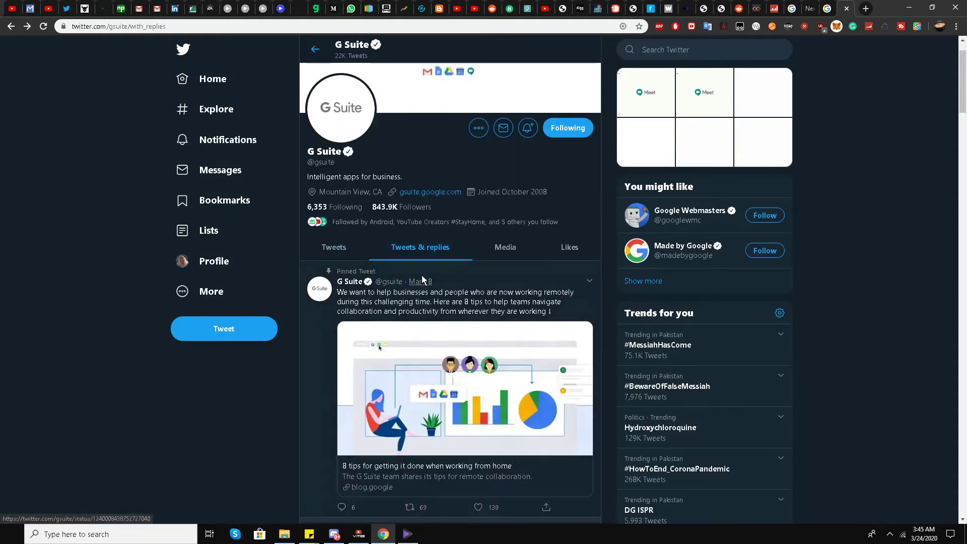
scroll(429, 248, down, 3)
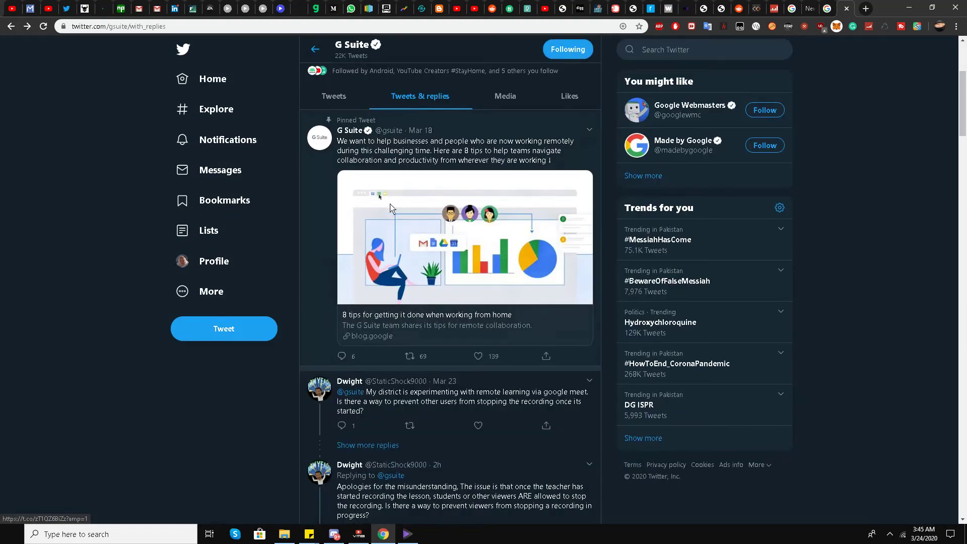
scroll(377, 154, down, 4)
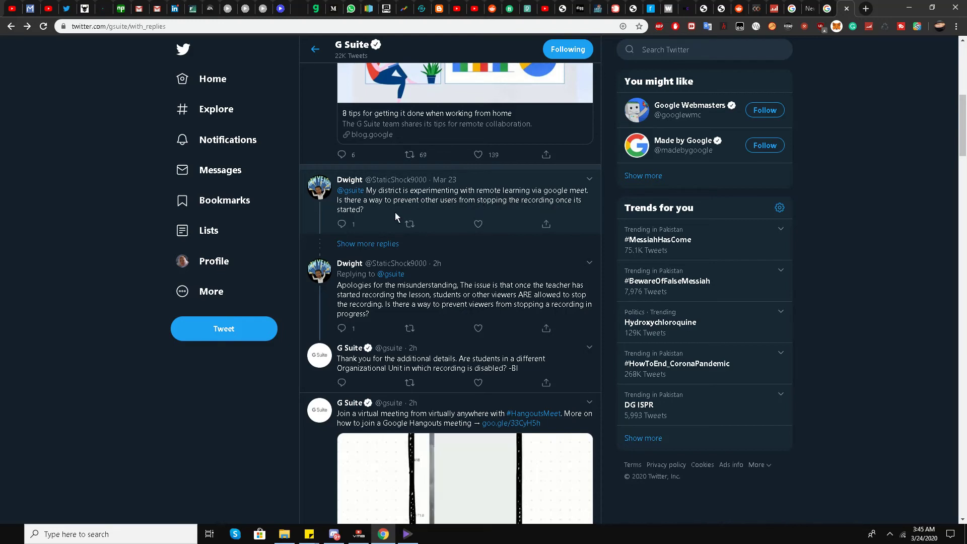
Open the full thread about preventing users from stopping a Google Meet recording, show its remaining reply and read the conversation
click(379, 245)
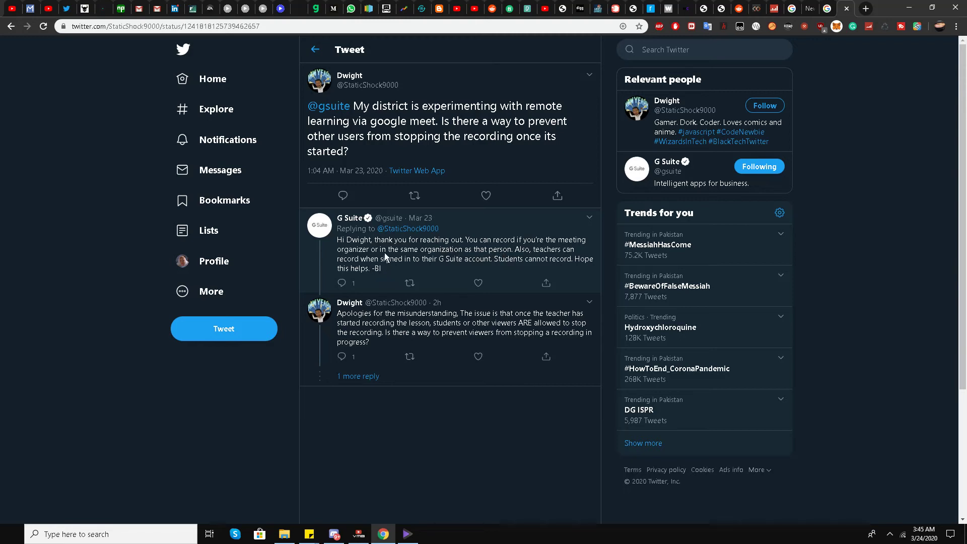
scroll(408, 244, down, 1)
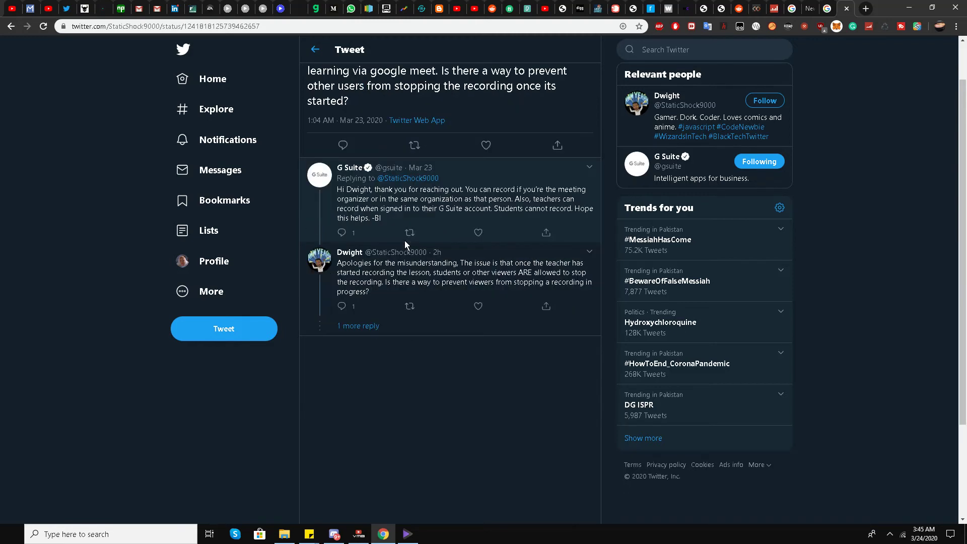
scroll(405, 244, up, 1)
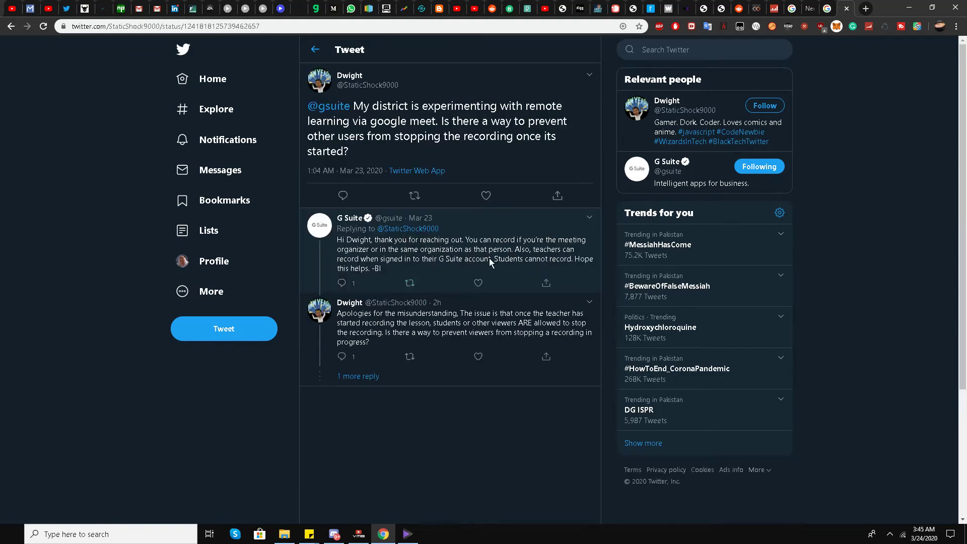
scroll(397, 252, down, 2)
scroll(265, 279, up, 2)
click(376, 374)
scroll(390, 338, down, 1)
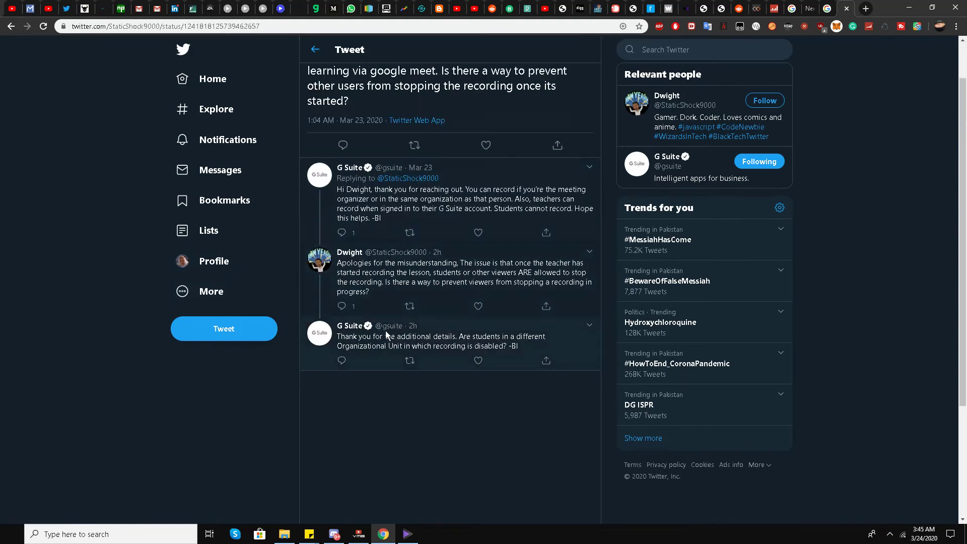
scroll(400, 356, up, 1)
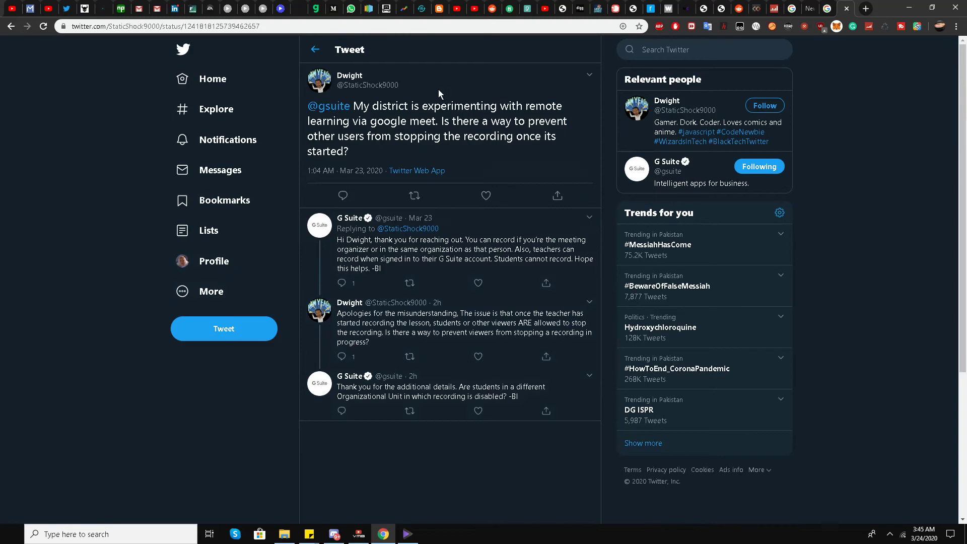
Return to the G Suite profile's replies listing and switch to the sticky note with the G Suite support topic
click(3, 27)
mouse_move(310, 537)
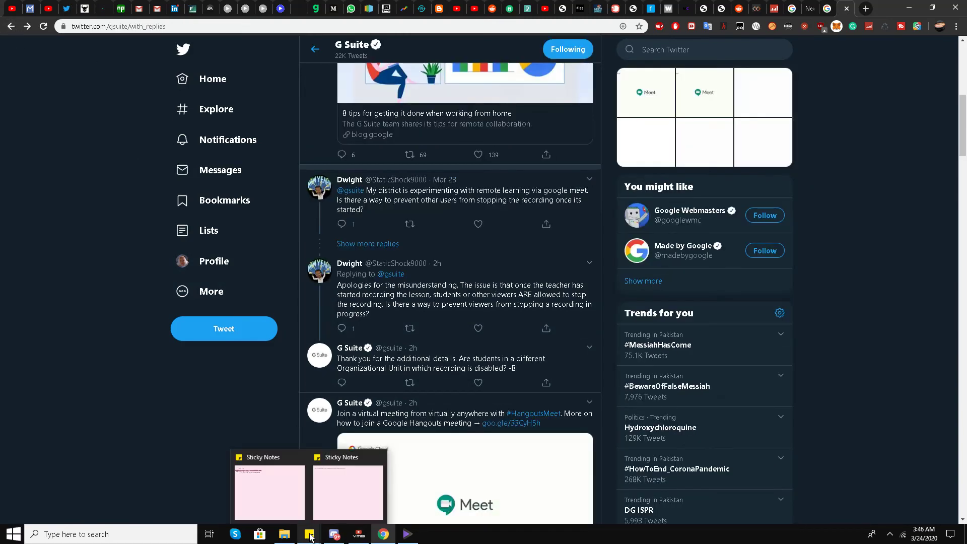
click(318, 514)
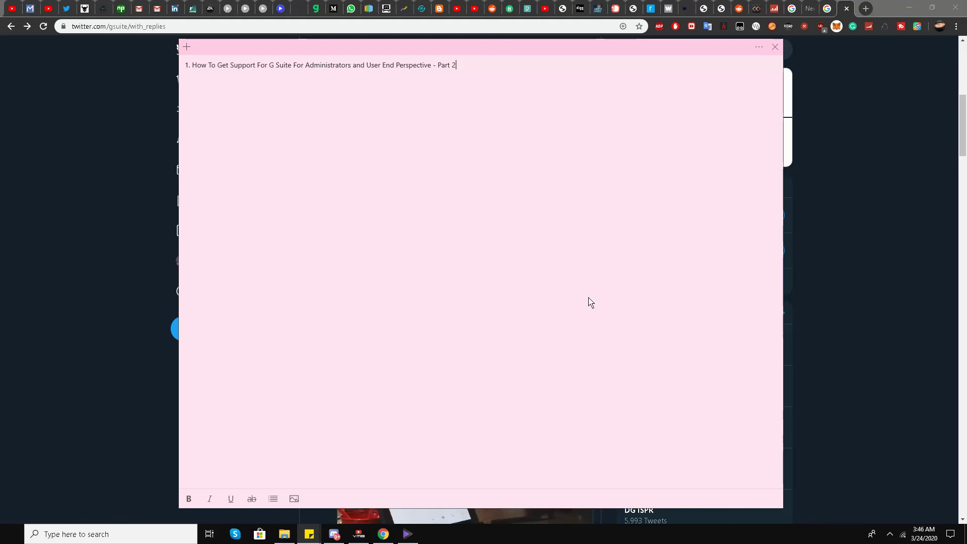
click(891, 532)
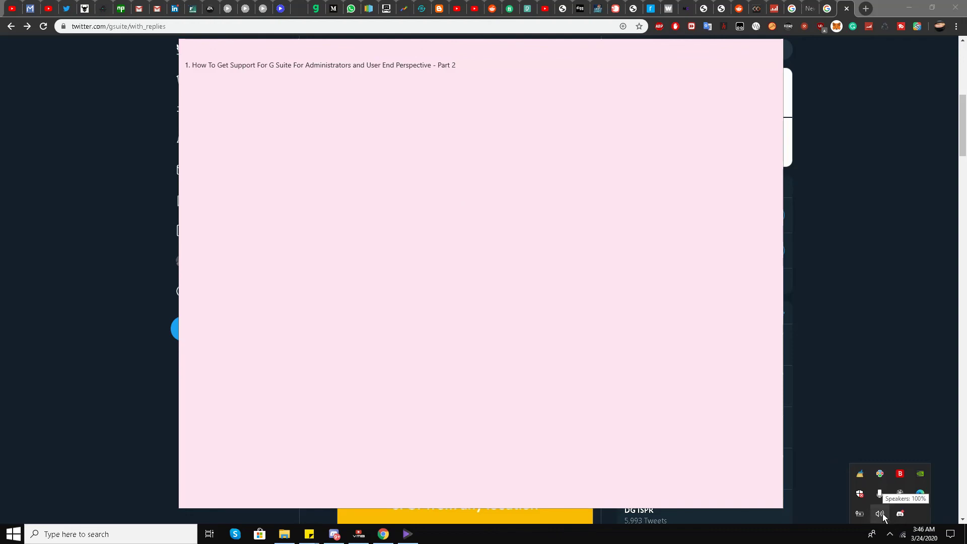
click(904, 494)
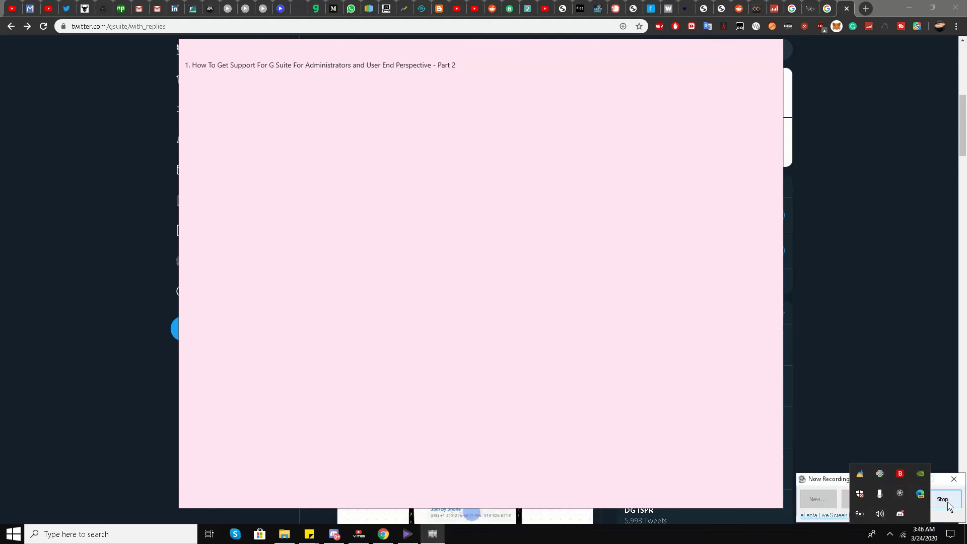